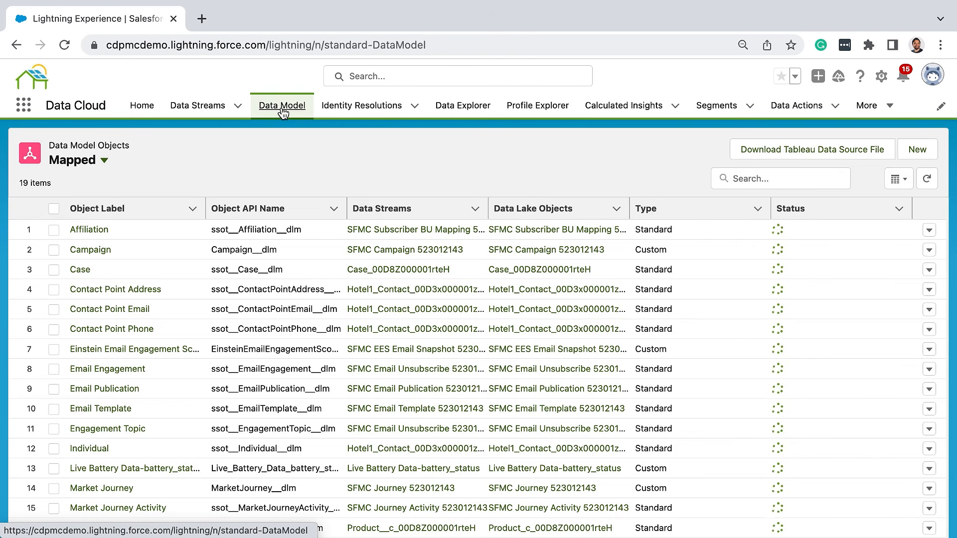
Look through the identity resolutions, Data Explorer, calculated insights, segments and data actions
click(357, 110)
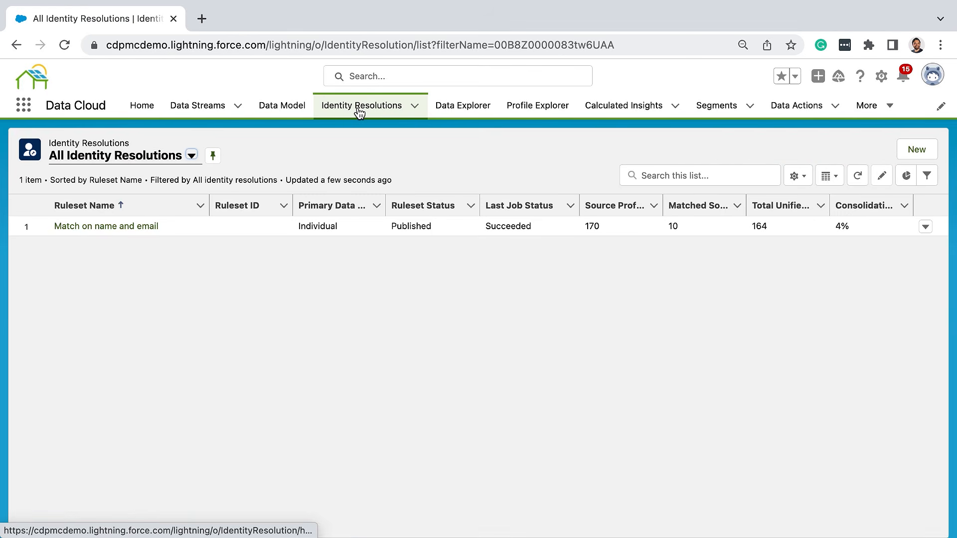
click(456, 110)
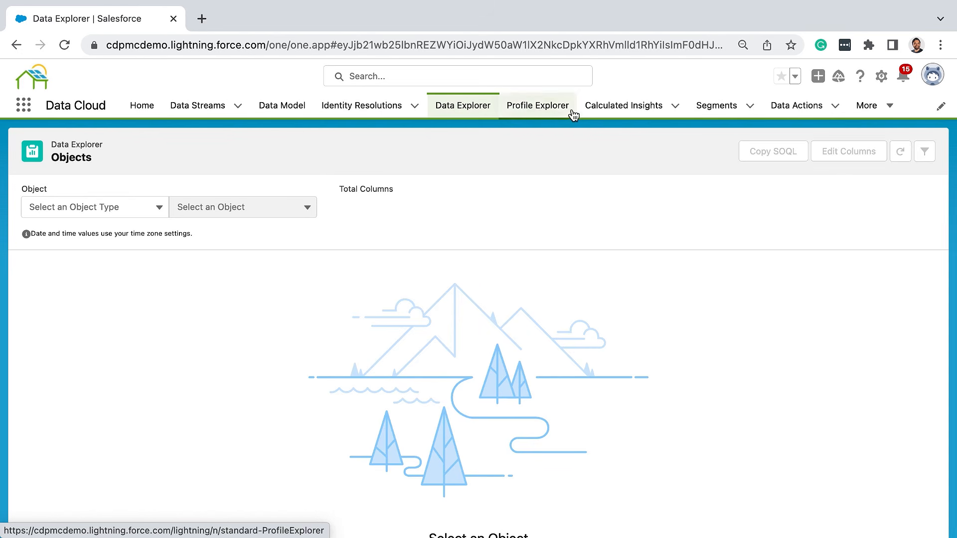
click(612, 116)
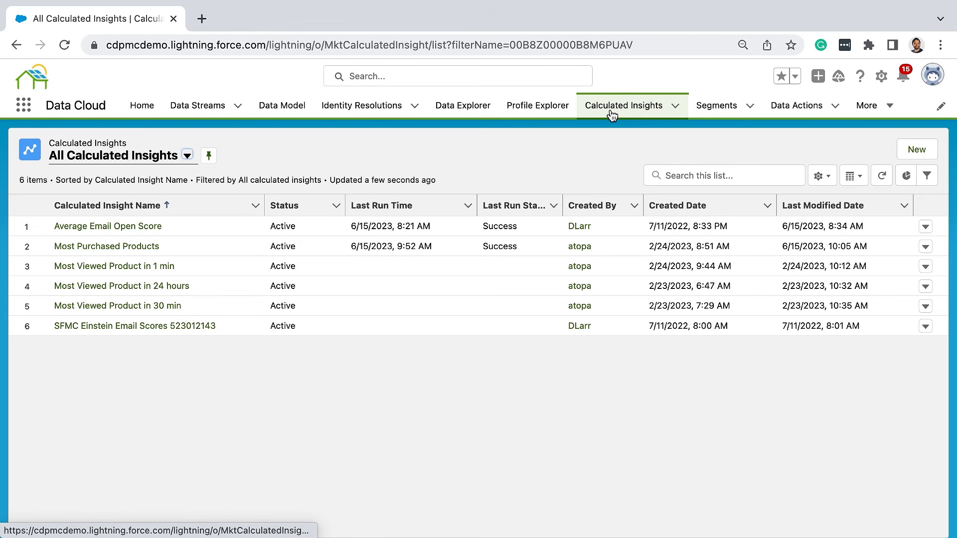
click(718, 114)
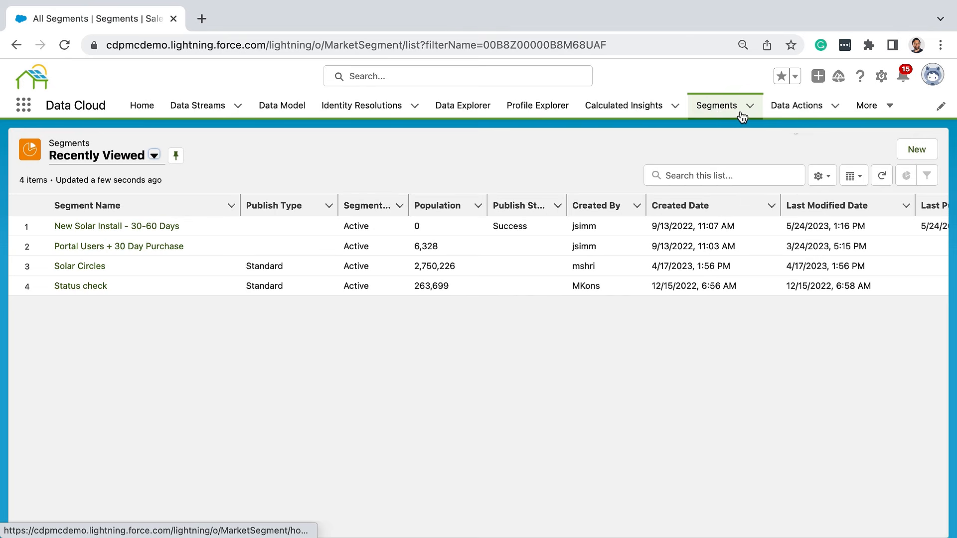
click(802, 114)
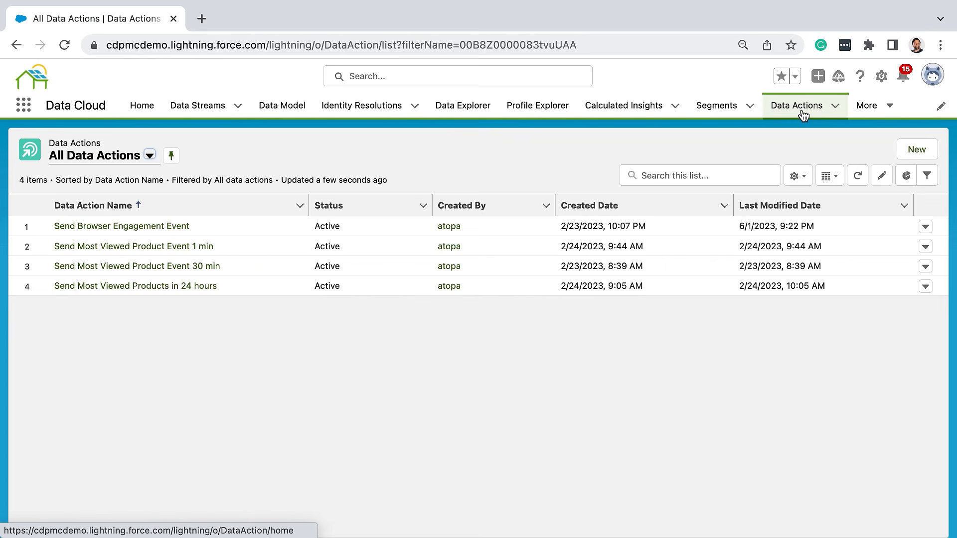
Open the Salesforce CRM connectors in Data Cloud setup and start connecting another org
click(882, 77)
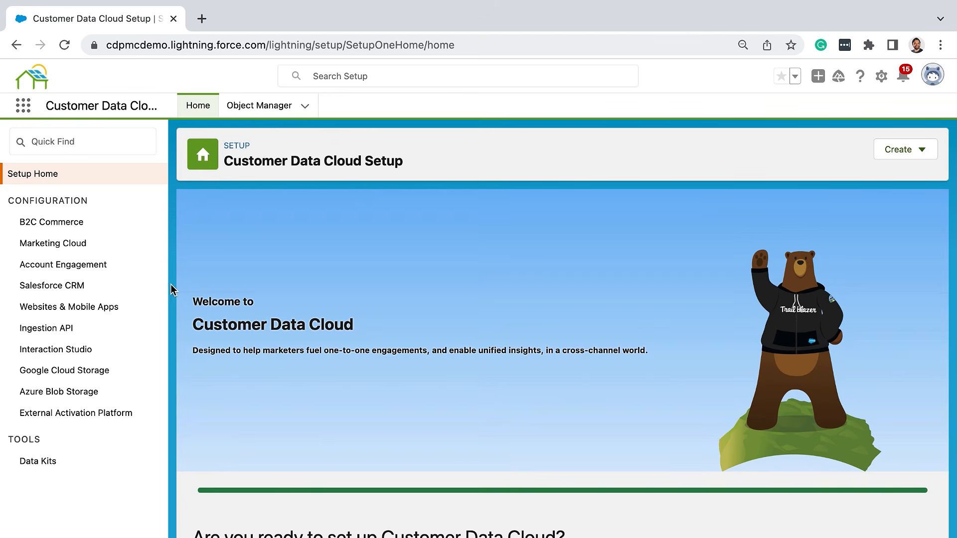
click(80, 291)
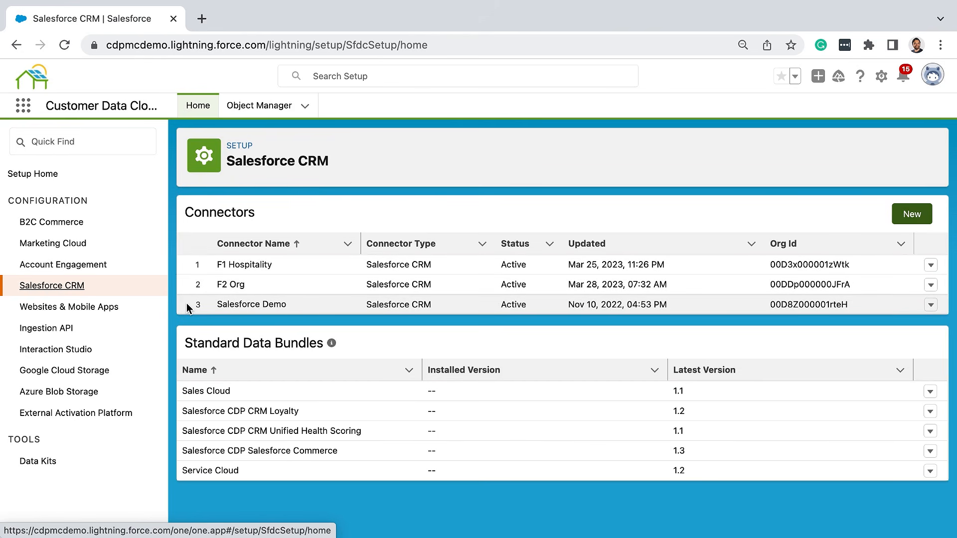
click(900, 215)
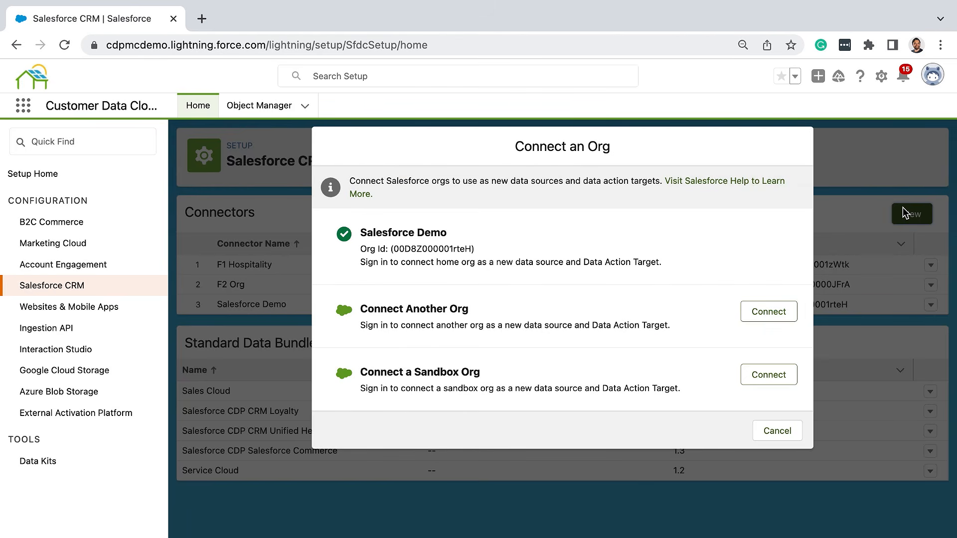
key(Tab)
click(778, 316)
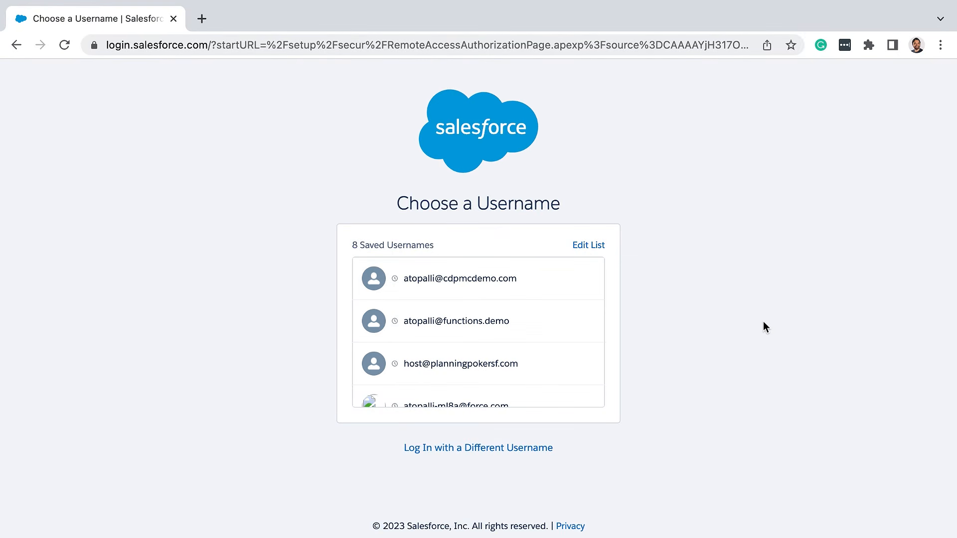
Log in with a different username by entering the org's username and password, and allow Data Cloud access to the org
click(534, 447)
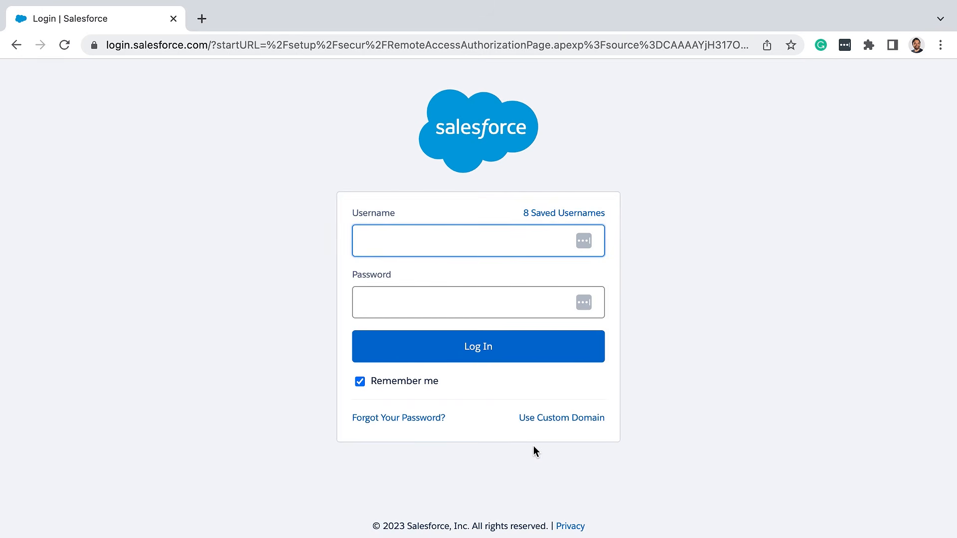
key(super+v)
key(Tab)
key(super+v)
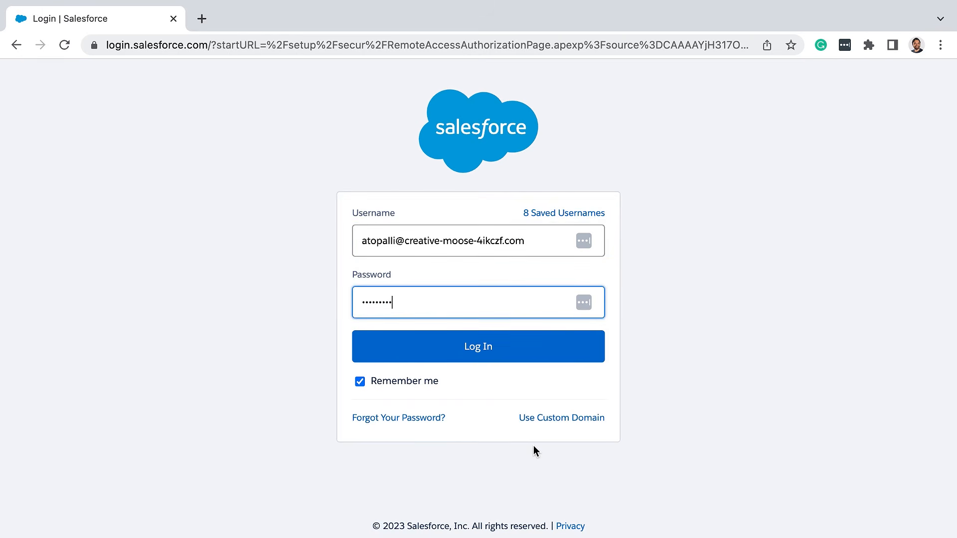
click(496, 358)
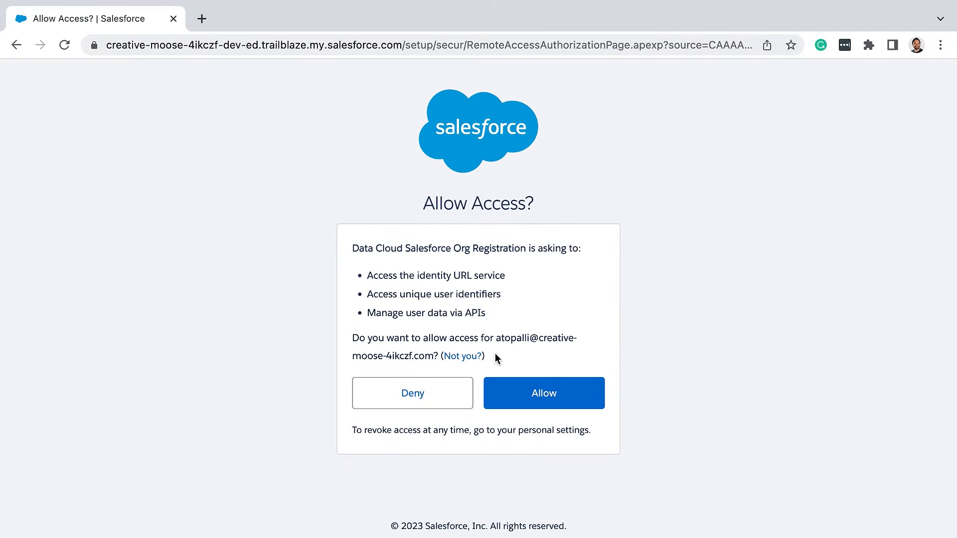
click(518, 395)
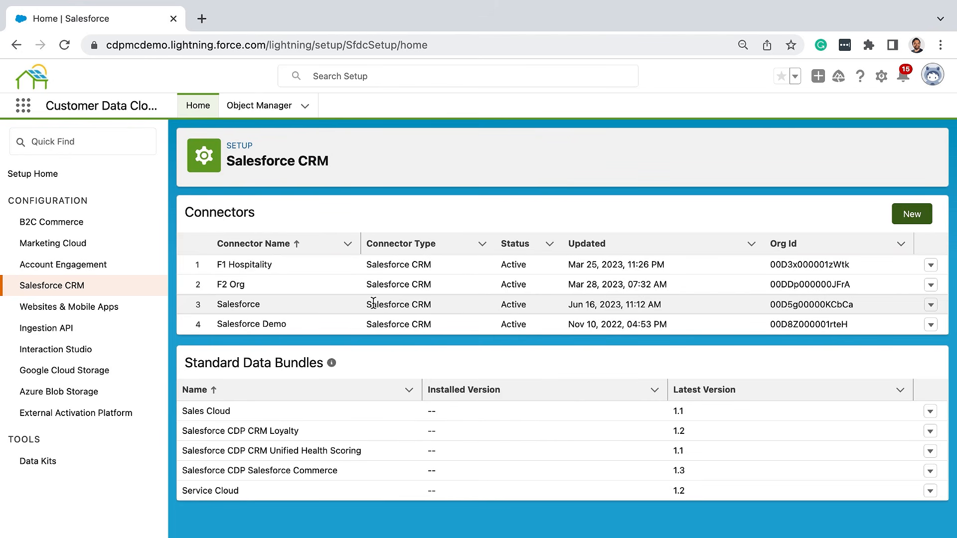
Rename the newly added Salesforce connector to Solar Circles Manufacturing
click(348, 305)
key(ctrl+a)
text(Solar)
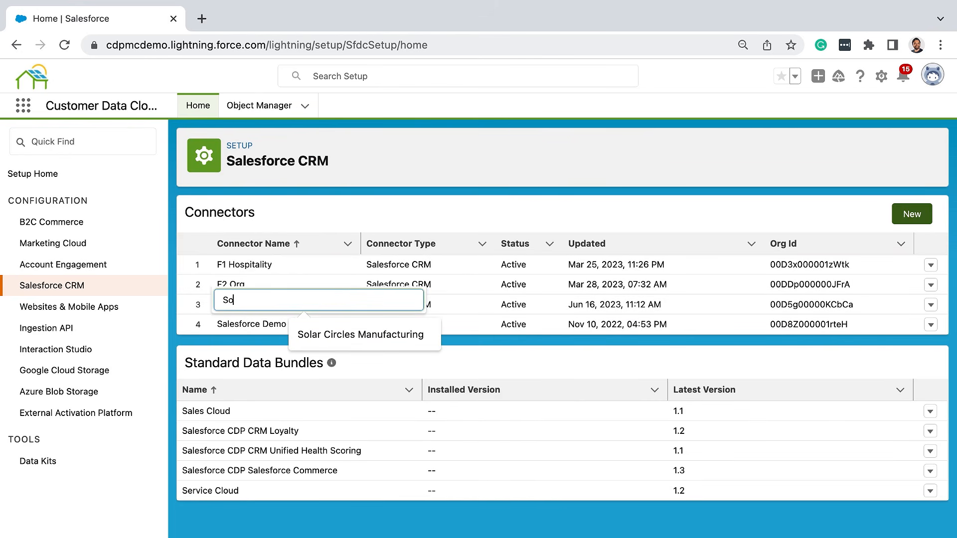
click(359, 331)
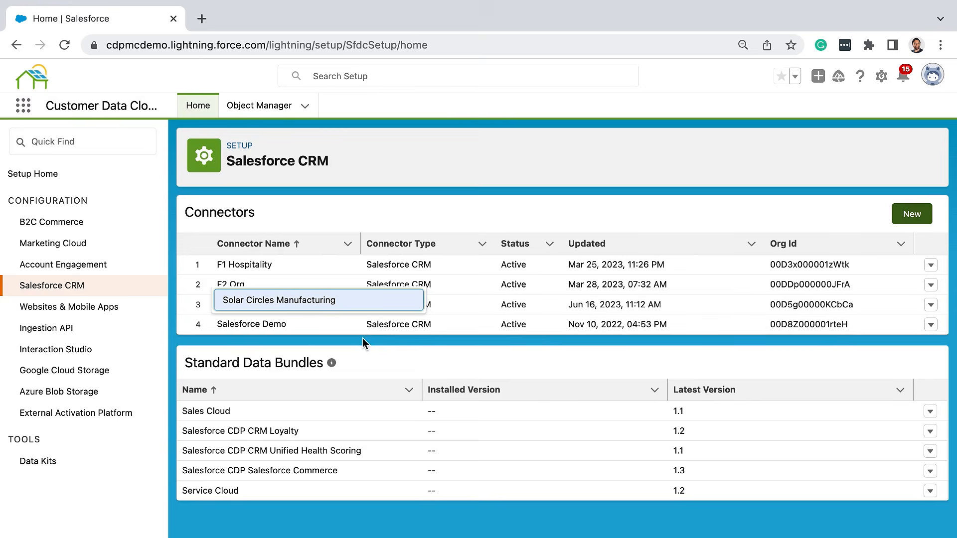
key(Return)
click(589, 352)
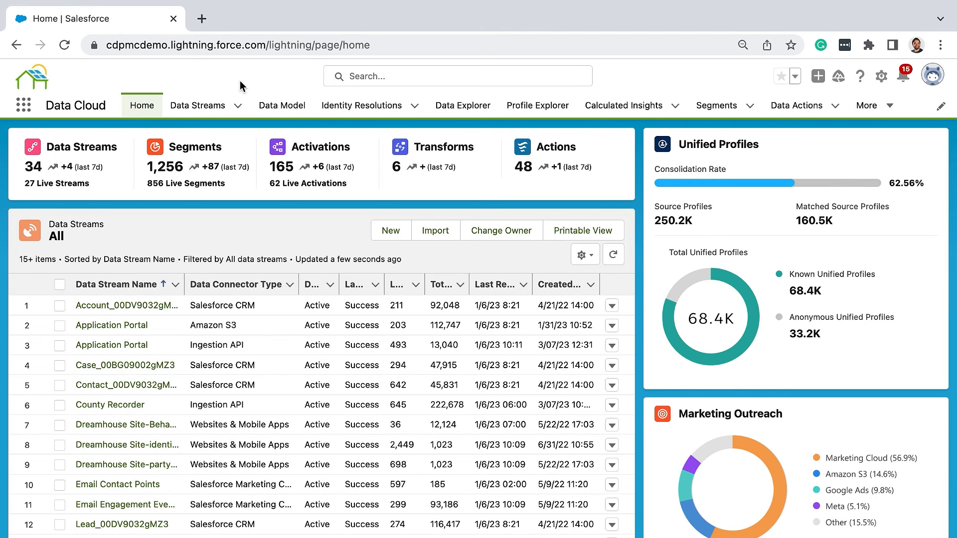
Start a new data stream in Data Cloud with Salesforce CRM as its source
click(200, 113)
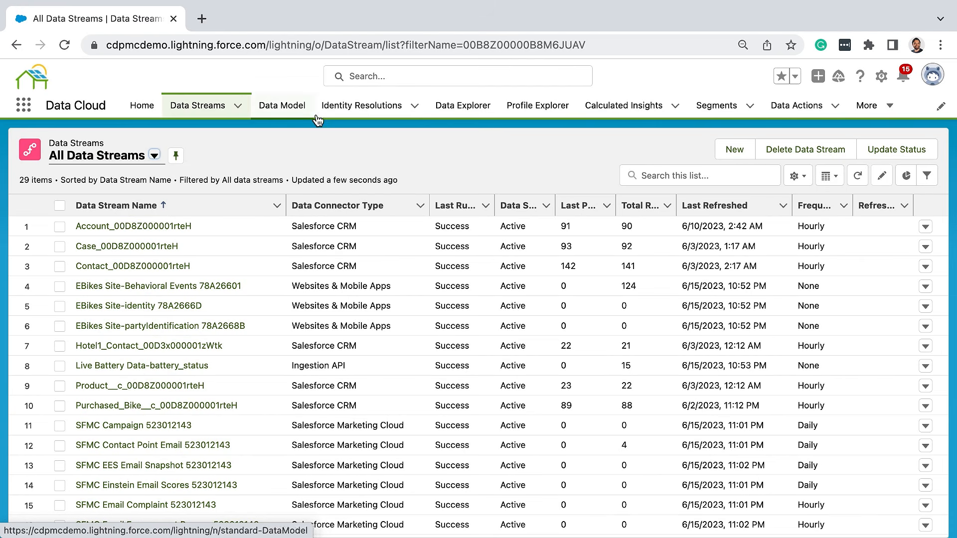
click(727, 149)
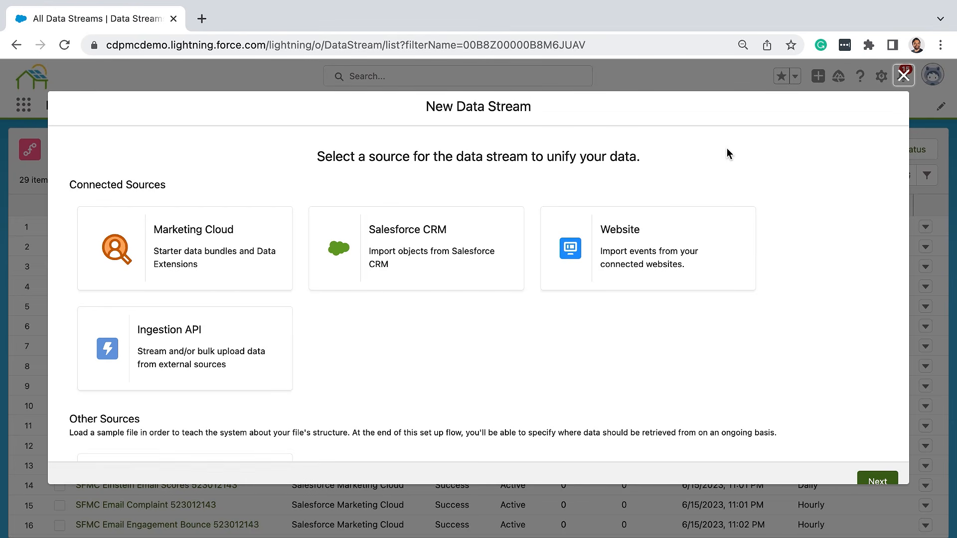
click(476, 232)
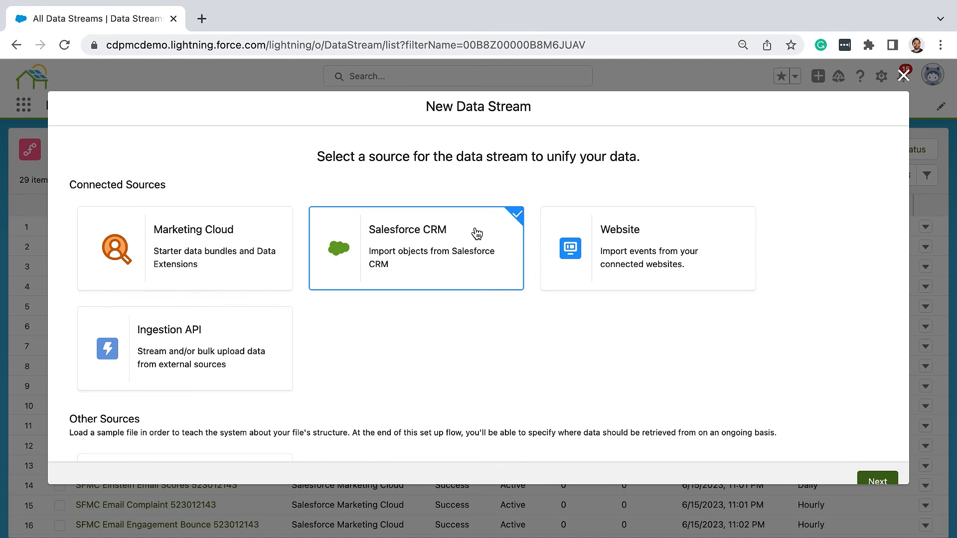
click(879, 482)
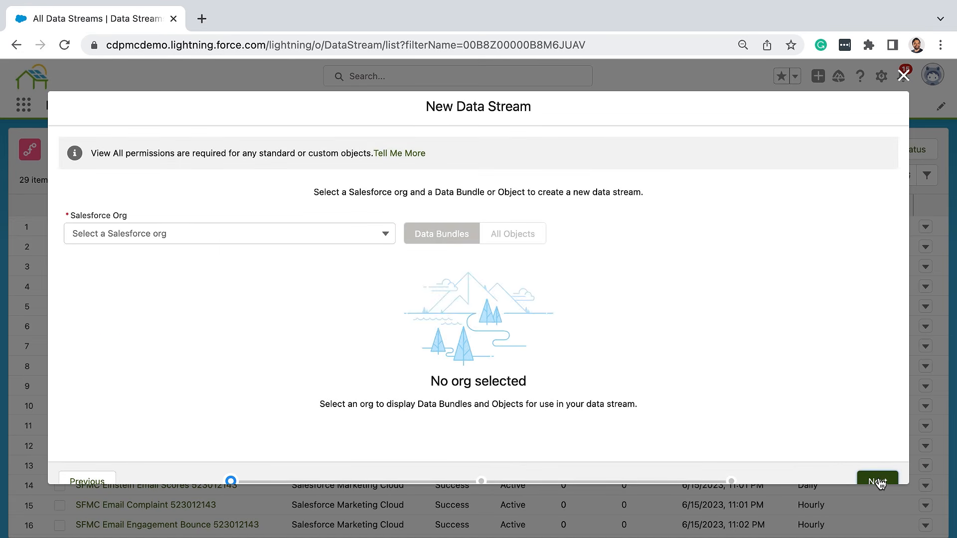
Choose Solar Circles Manufacturing as the Salesforce org and preview the Sales and Service data bundles
click(367, 242)
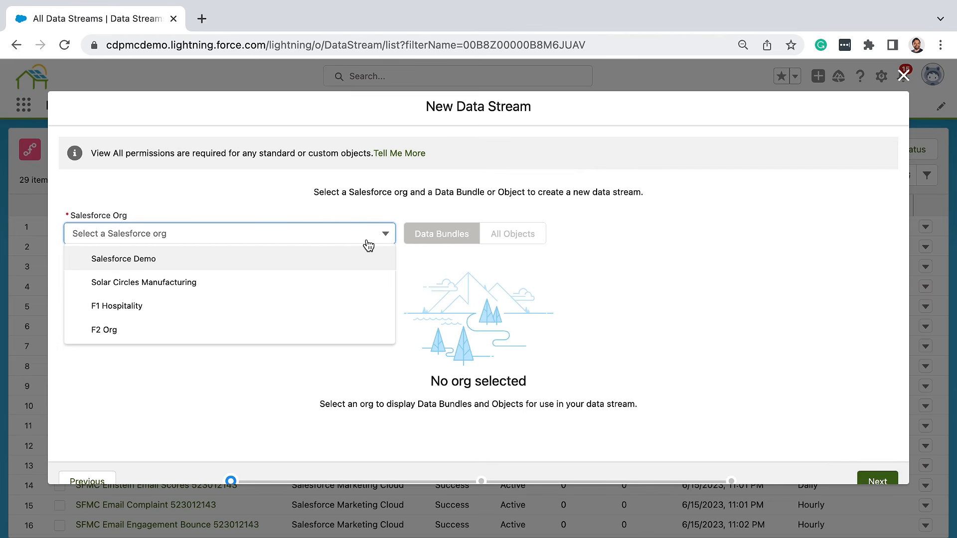
click(364, 282)
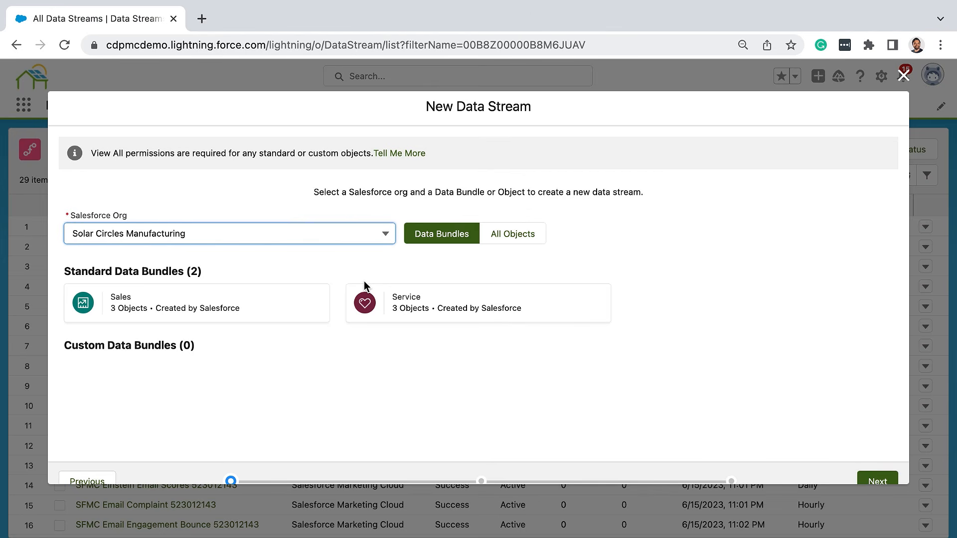
click(307, 308)
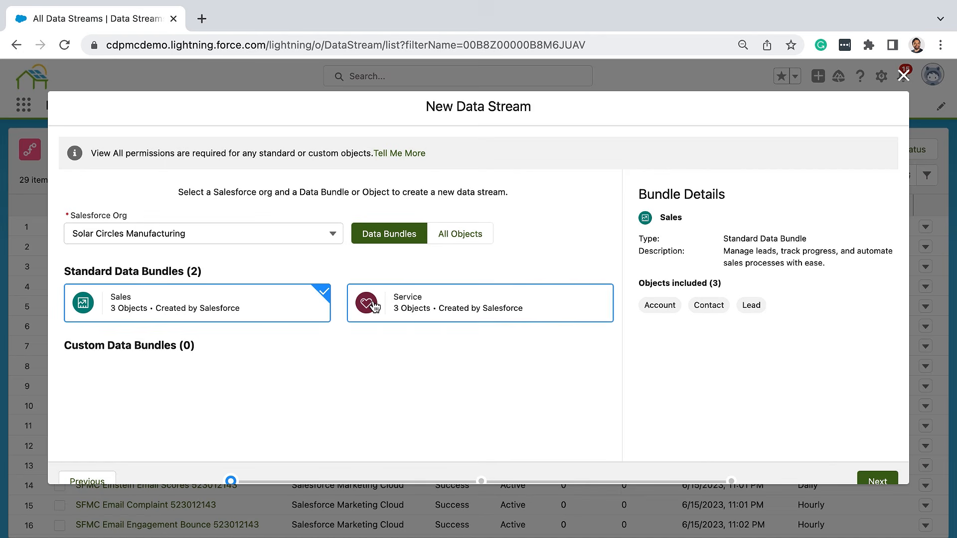
click(397, 306)
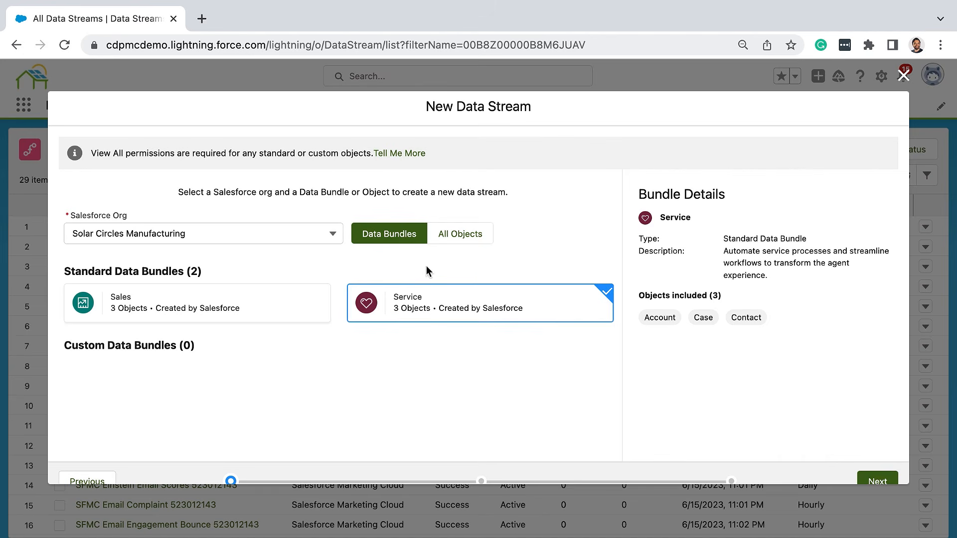
Search all Salesforce objects for Contact, select the Contact object and continue to its field review
click(460, 234)
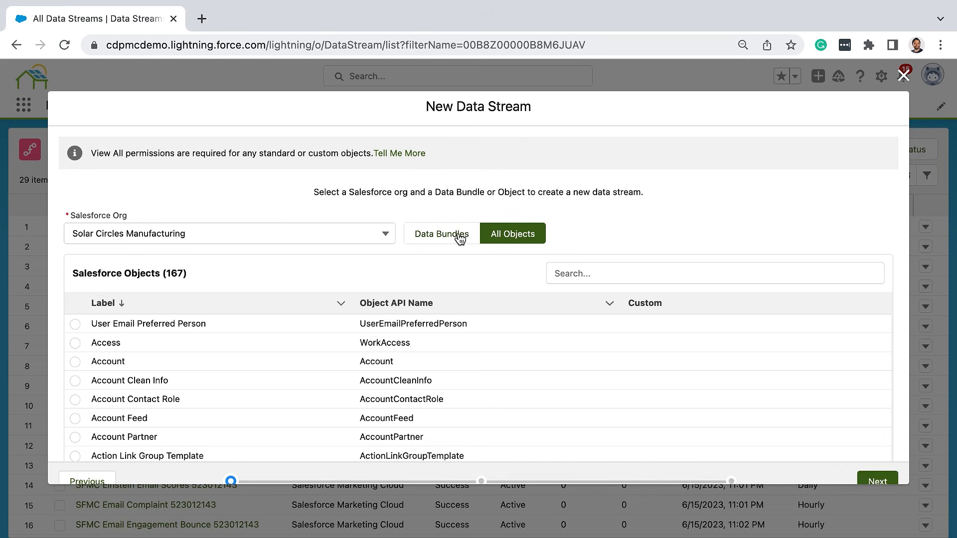
click(566, 277)
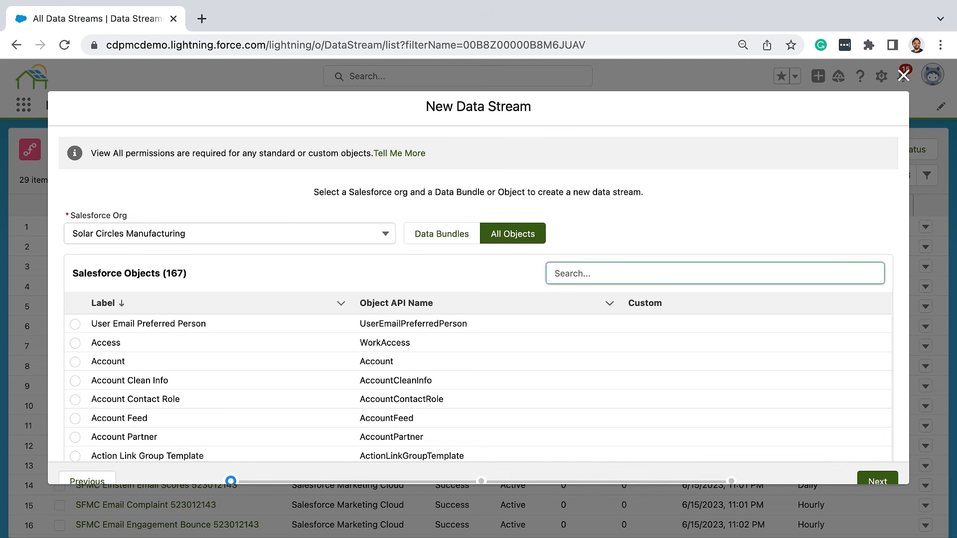
text(Contact)
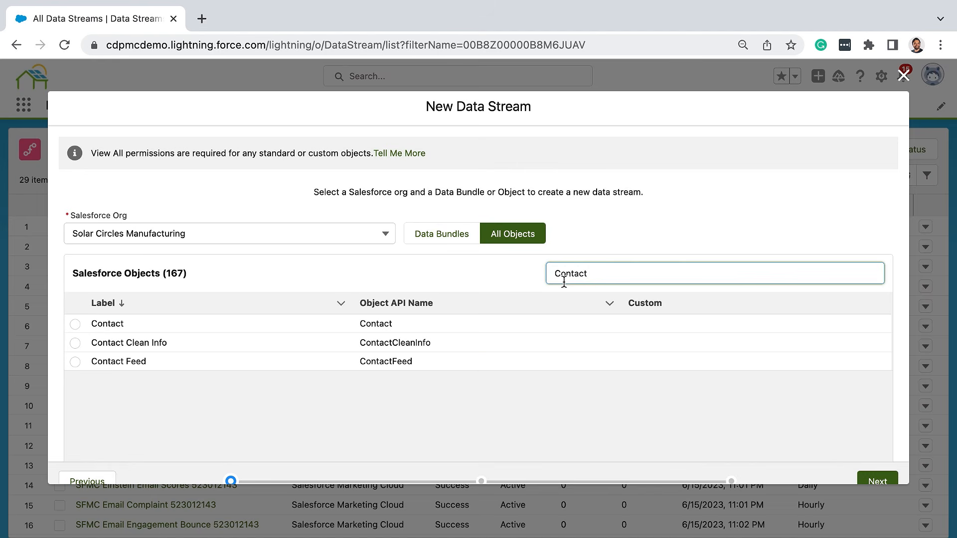
click(75, 325)
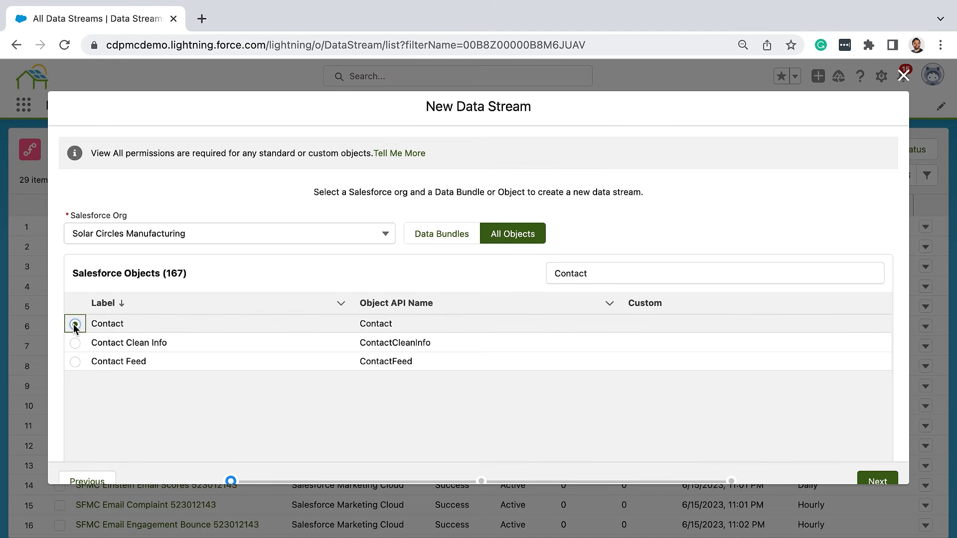
click(876, 478)
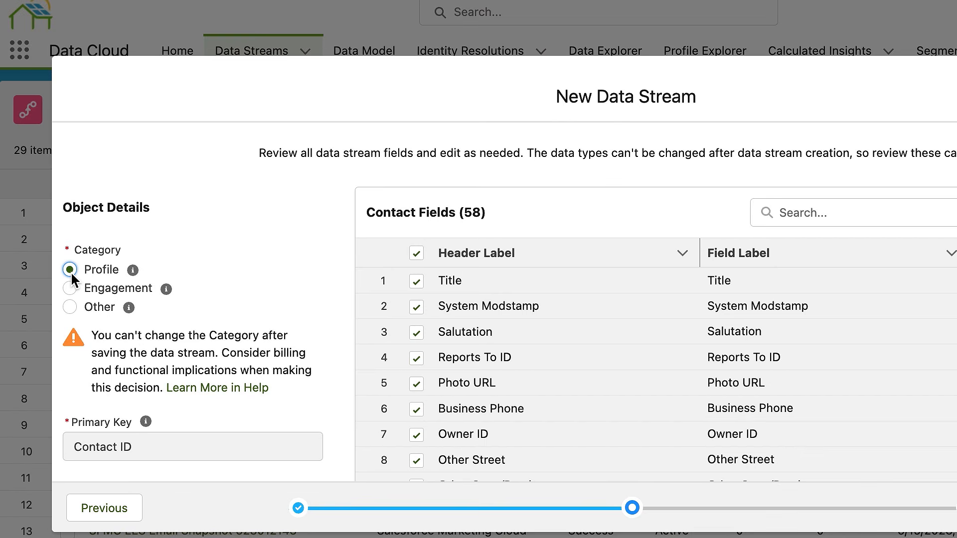
Preview the Engagement and Other categories, and set the Contact object's category to Profile
click(70, 288)
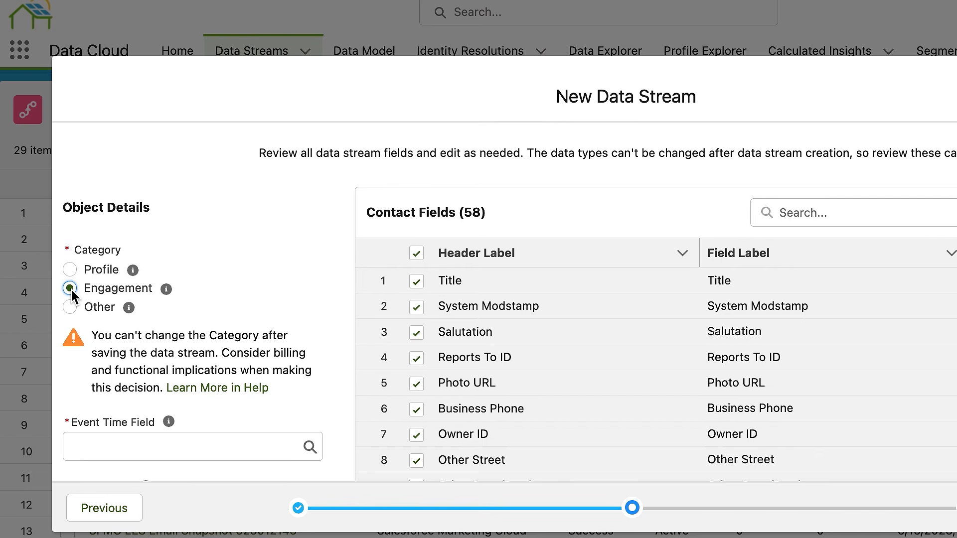
click(70, 307)
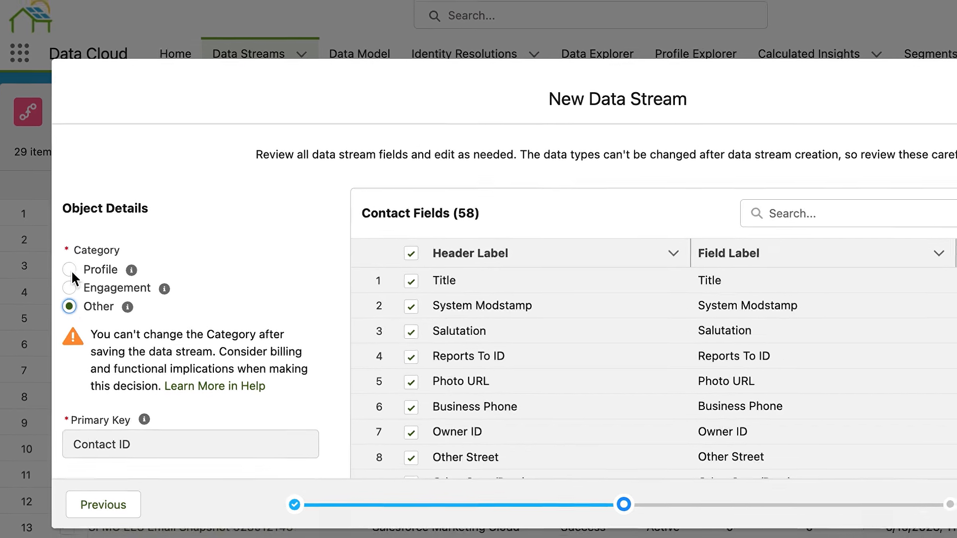
click(70, 270)
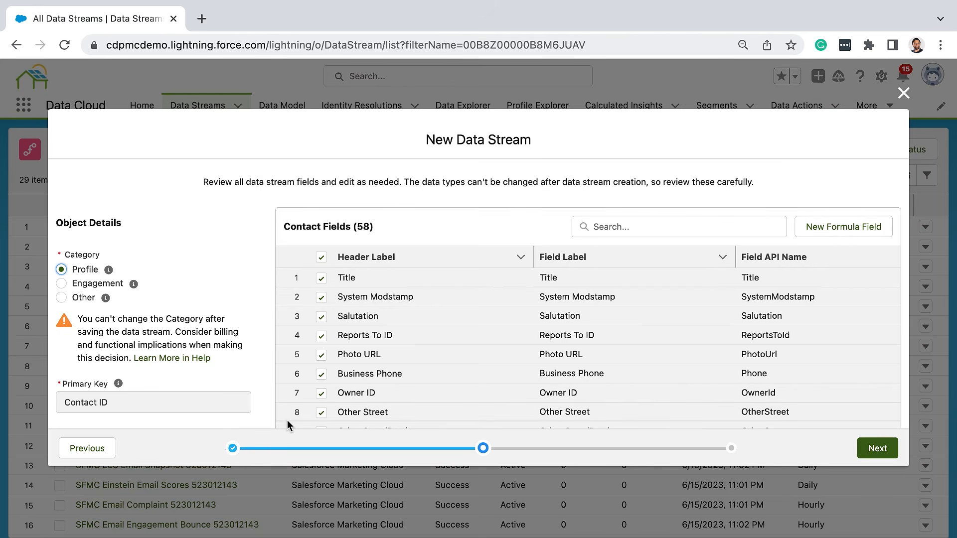
Accept the Contact fields, deploy the data stream under its default name and run an immediate refresh
click(880, 448)
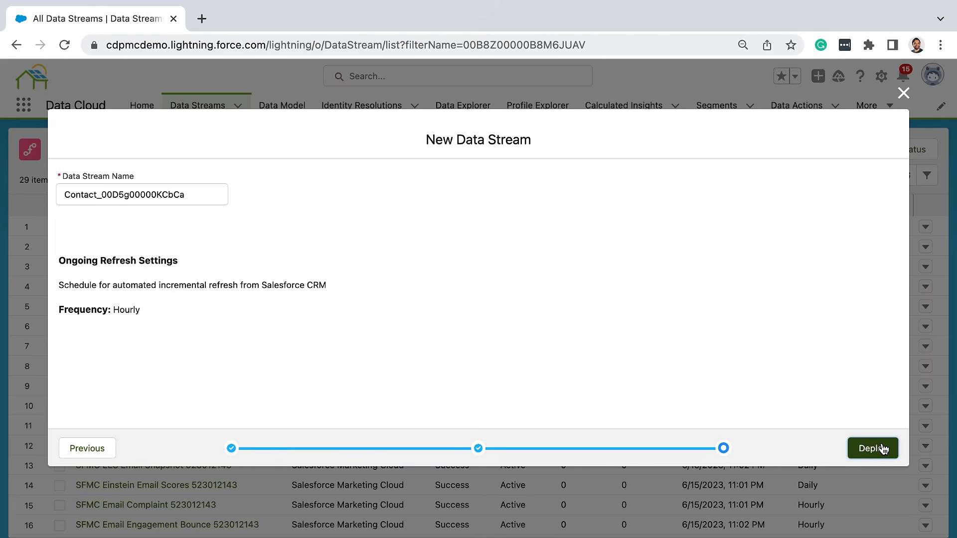
click(881, 448)
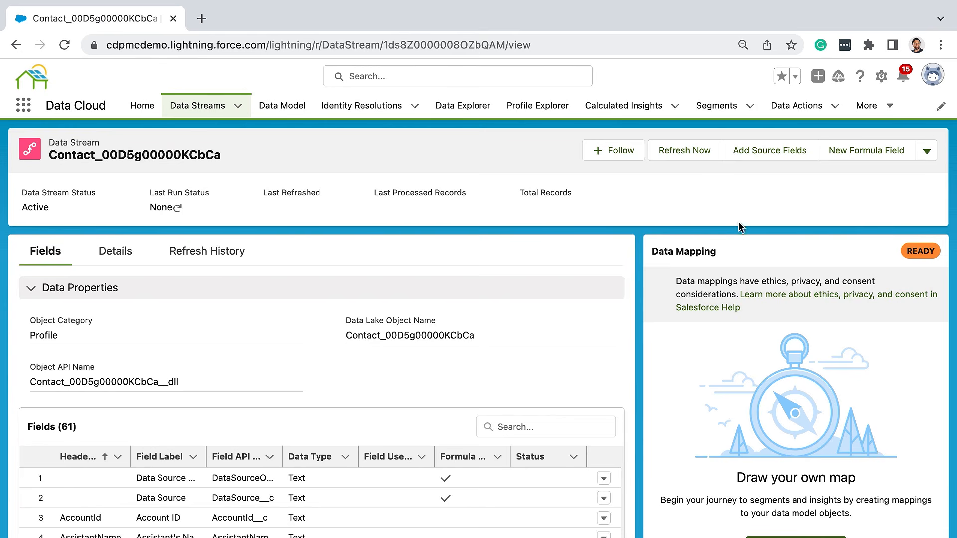
click(684, 157)
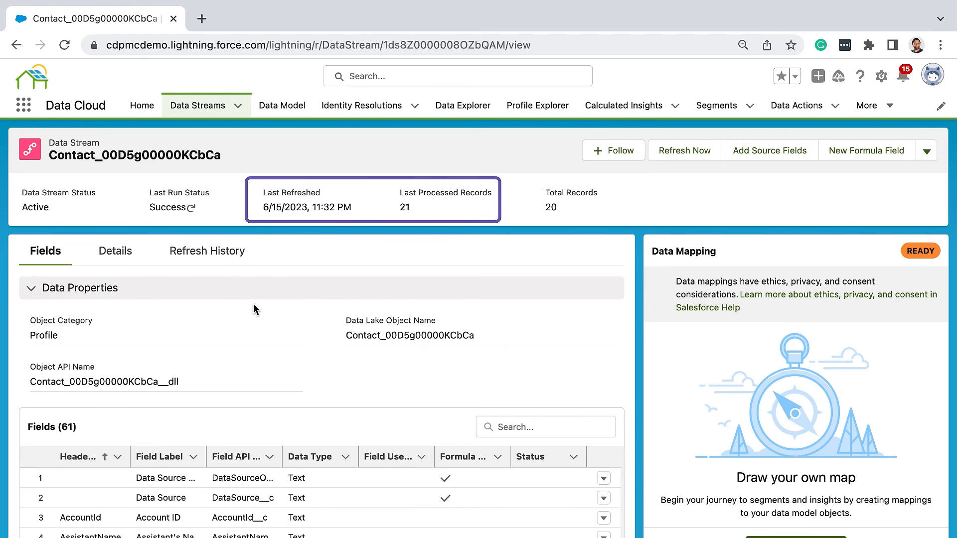
Review the Contact data stream's refresh history, and load the data lake object Contact_00D5g00000KCbCa in Data Explorer
click(218, 261)
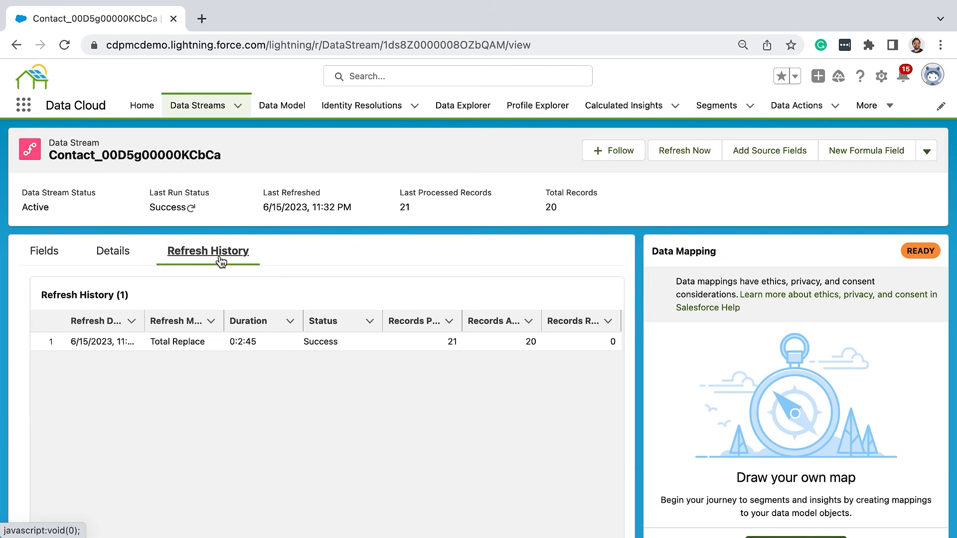
click(450, 115)
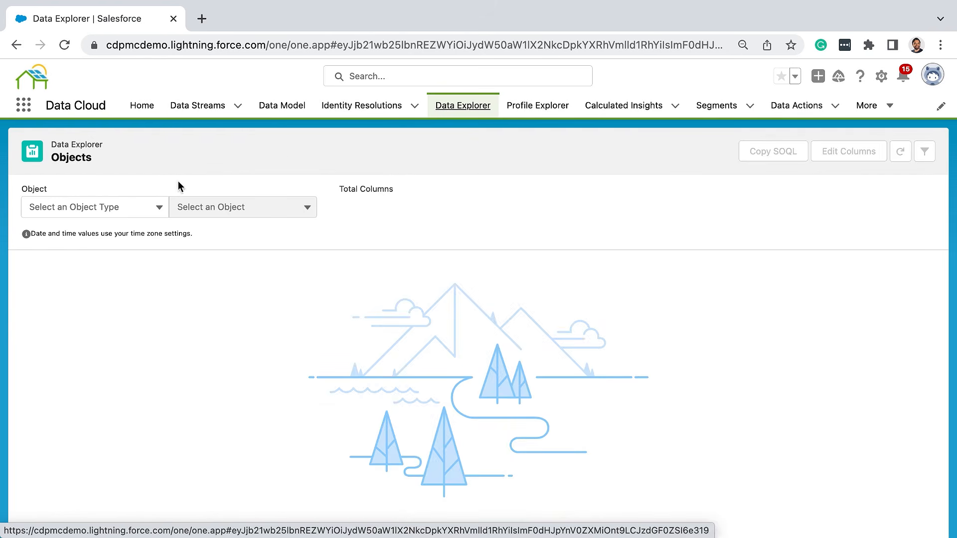
click(145, 208)
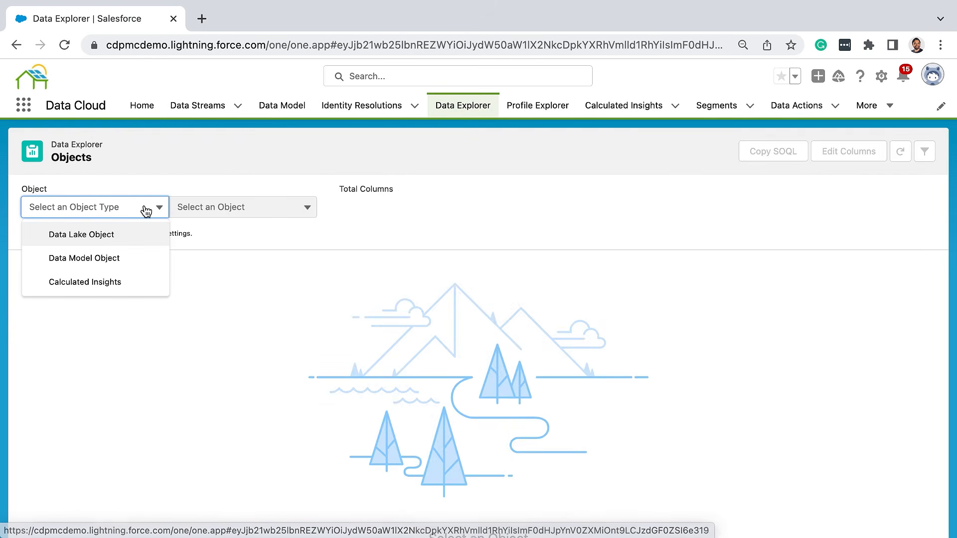
click(143, 236)
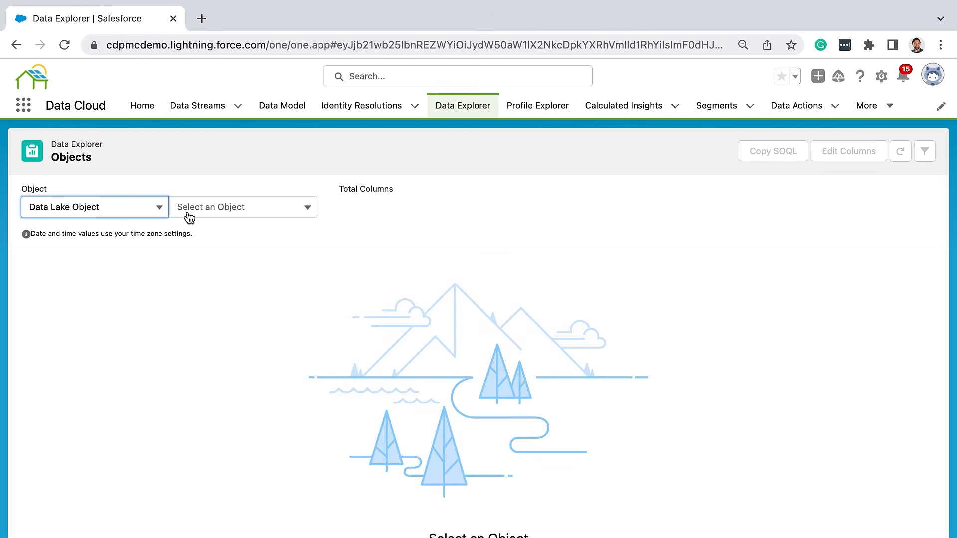
click(198, 209)
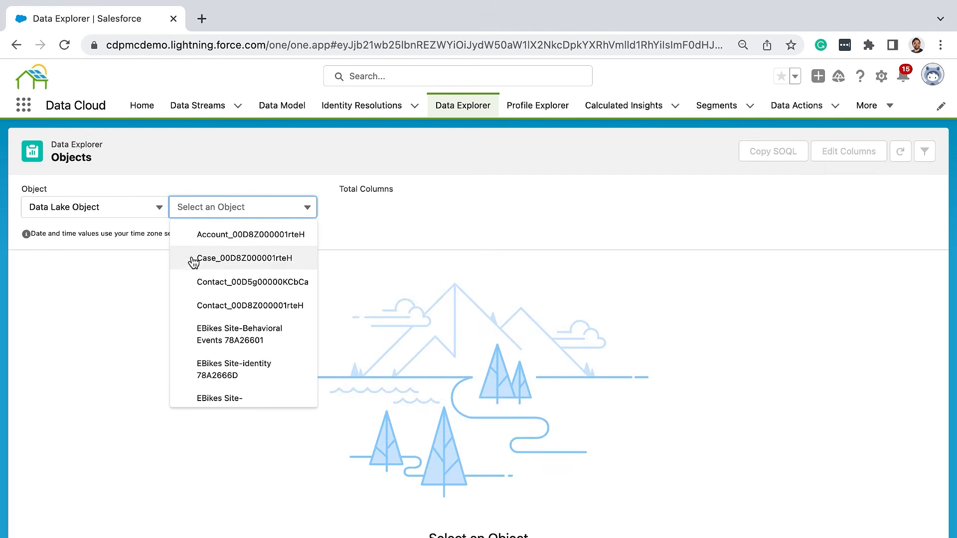
click(191, 280)
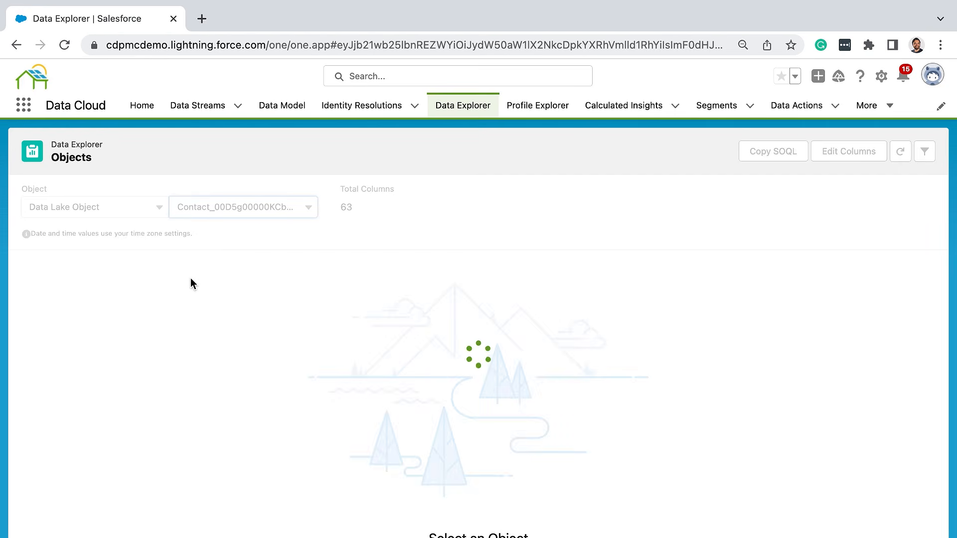